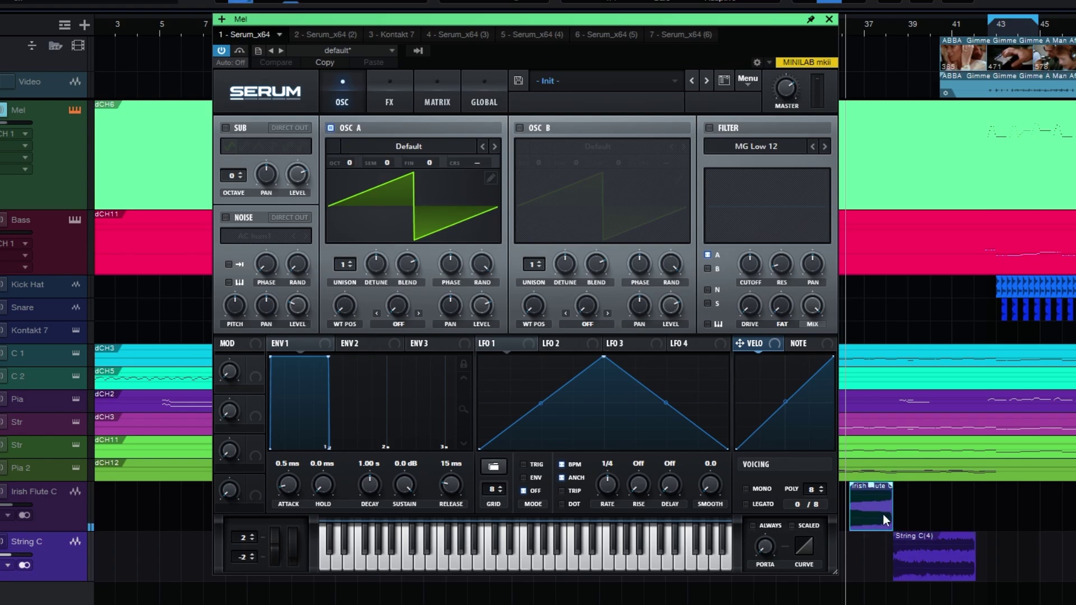
Load the Irish Flute C(4) clip into oscillator A as a wavetable and set its wavetable position to 57.
left_click_drag(884, 515, 437, 213)
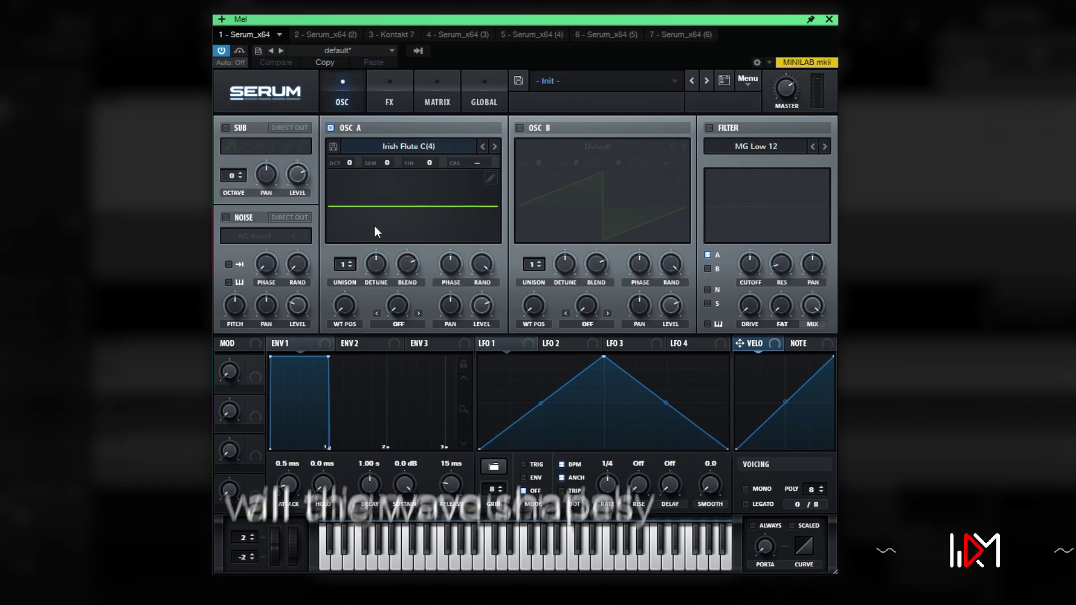
left_click_drag(344, 308, 343, 254)
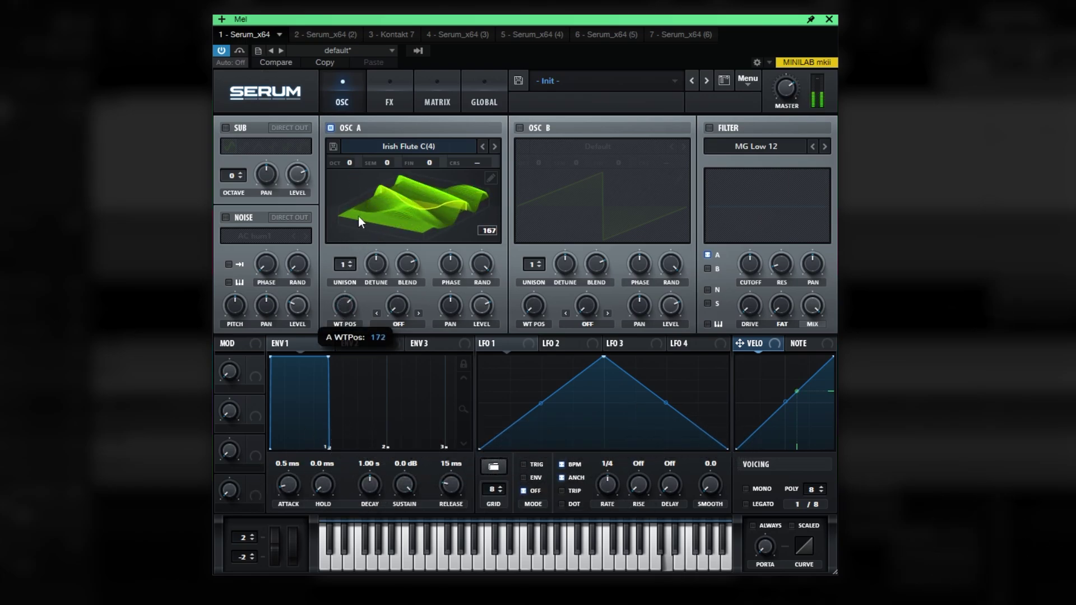
left_click_drag(359, 216, 356, 296)
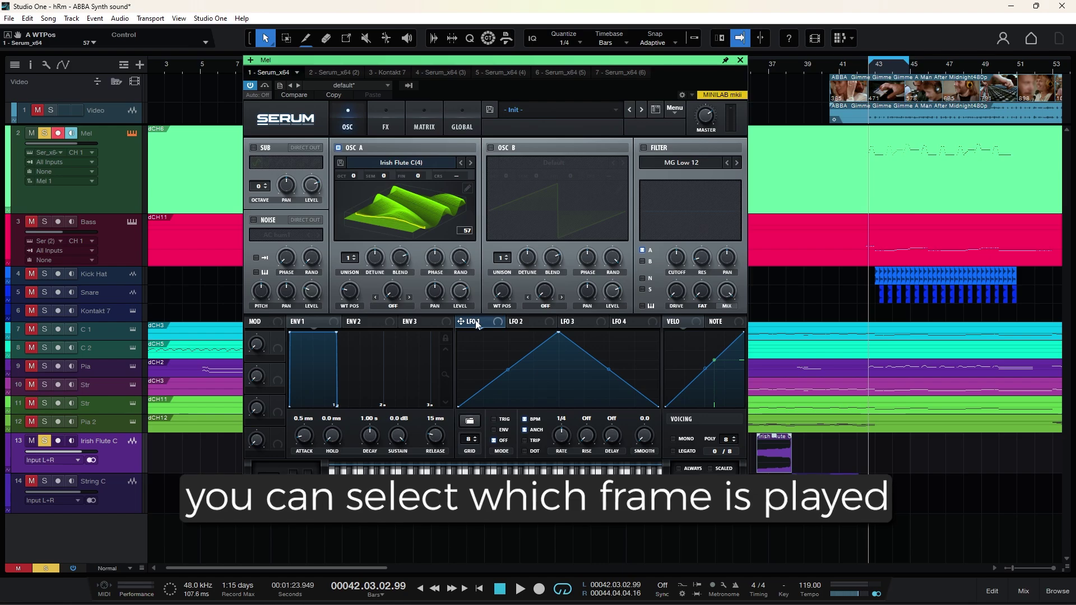
Assign LFO 1 to oscillator A's wavetable position, with Trig mode on and BPM sync off.
left_click_drag(478, 324, 351, 292)
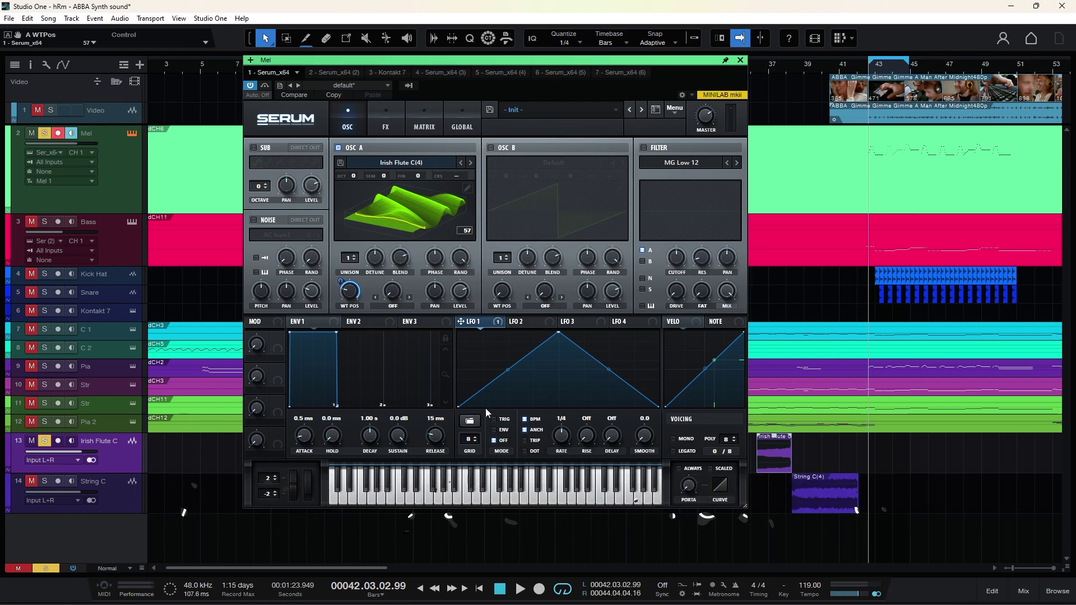
left_click(524, 419)
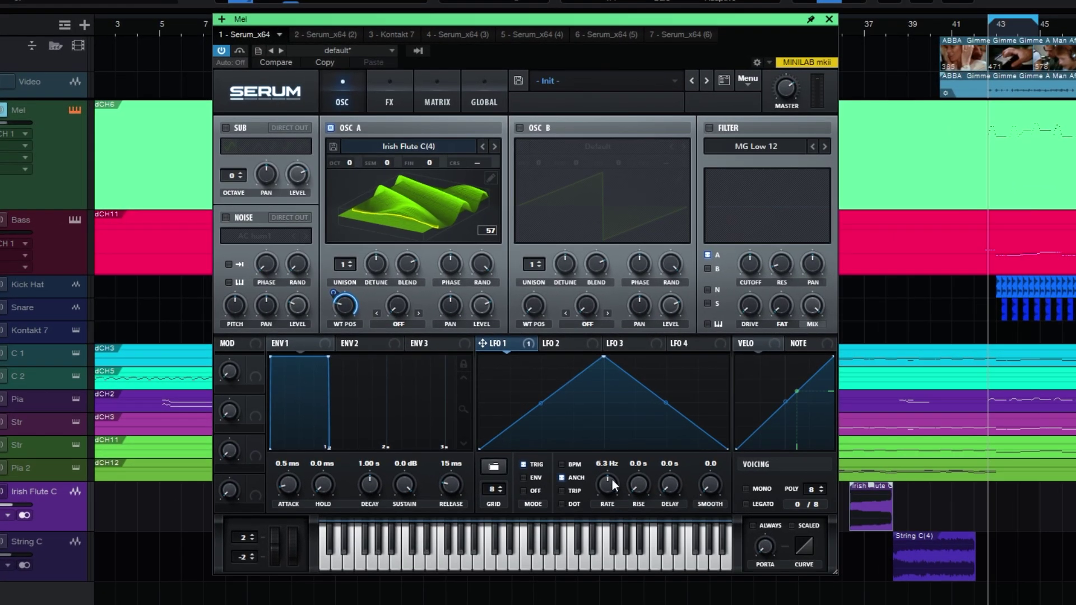
Reshape LFO 1 into a high early peak, a central dip and a slightly lower second peak, with a rate of 0.7 Hz.
left_click_drag(562, 374, 535, 356)
left_click_drag(604, 358, 602, 426)
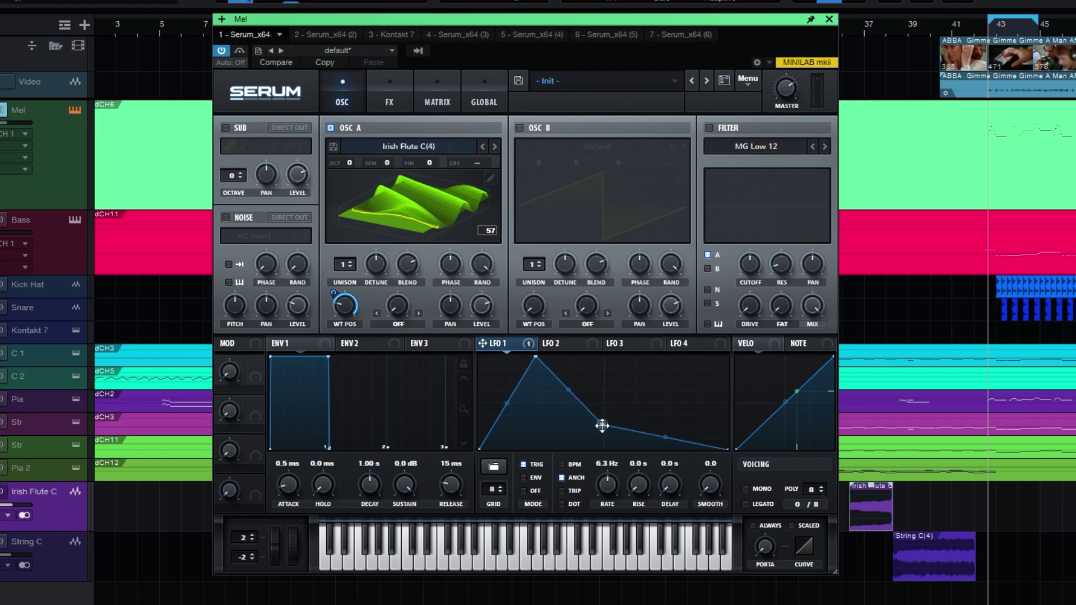
double_click(679, 439)
left_click_drag(678, 440, 679, 381)
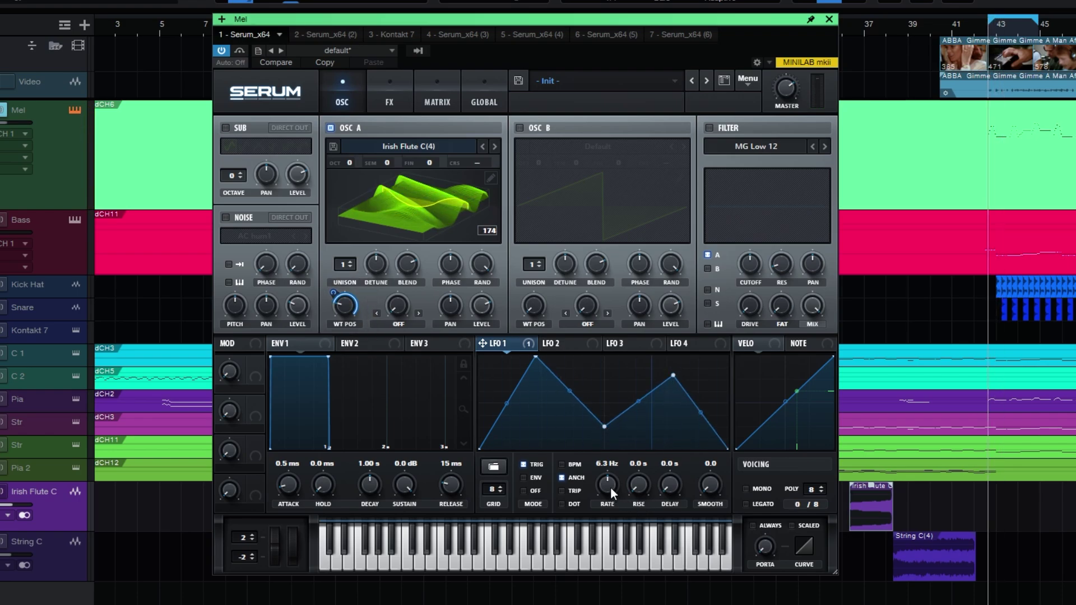
left_click_drag(610, 487, 615, 524)
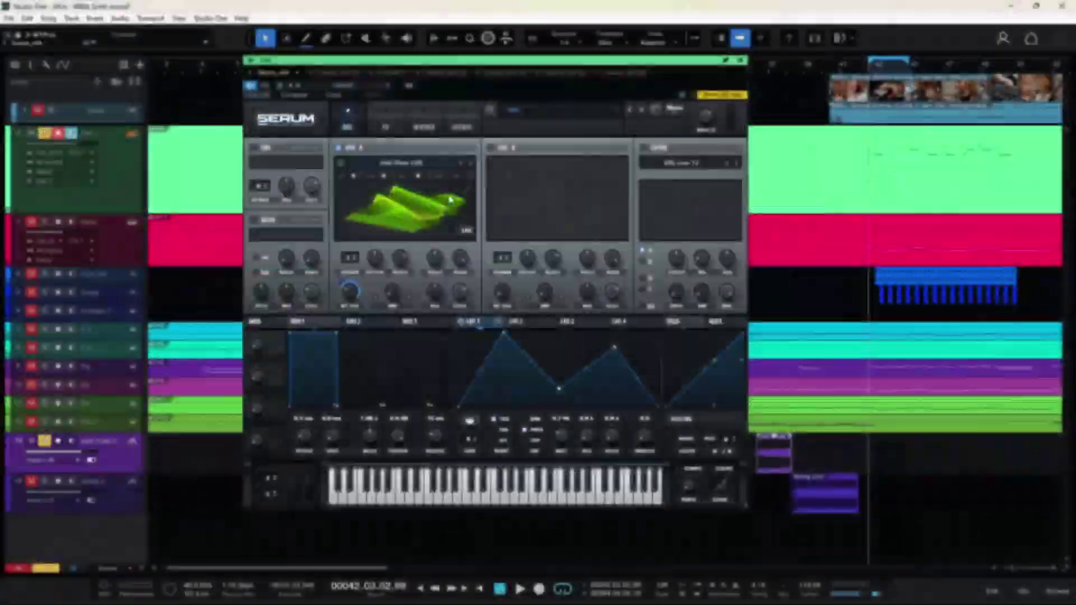
Remove the DC offset from oscillator A's wavetable and crossfade its edges at grid size in the wavetable editor.
left_click(468, 191)
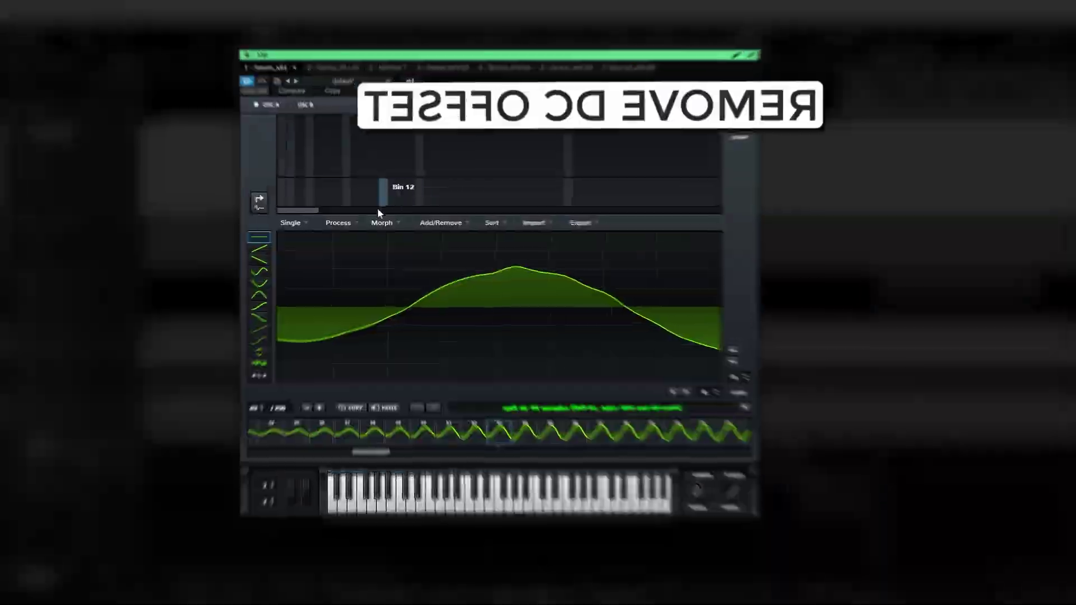
left_click(339, 223)
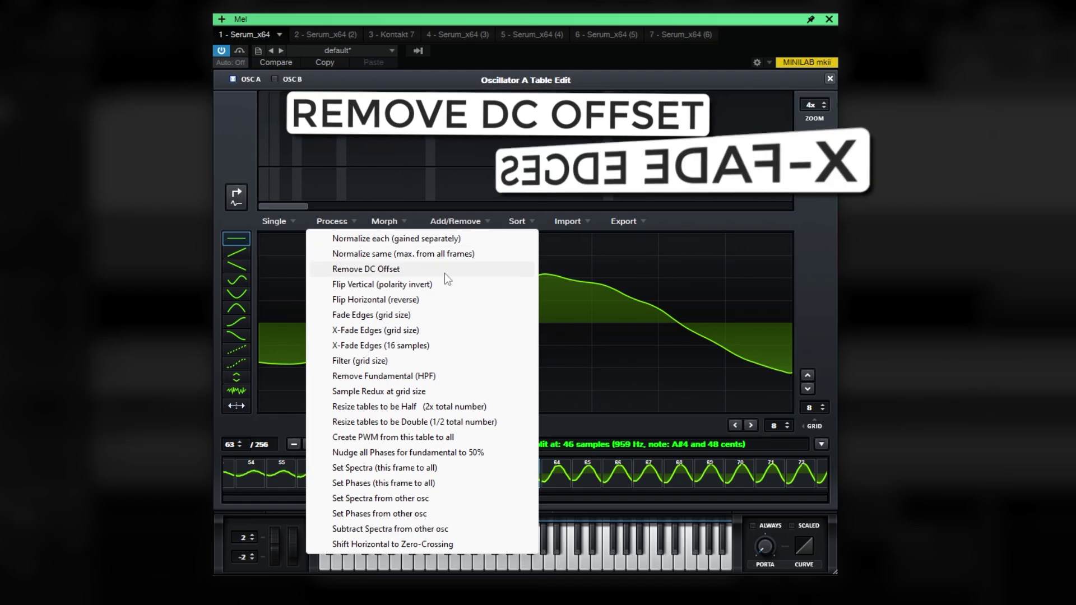
left_click(446, 273)
left_click(357, 223)
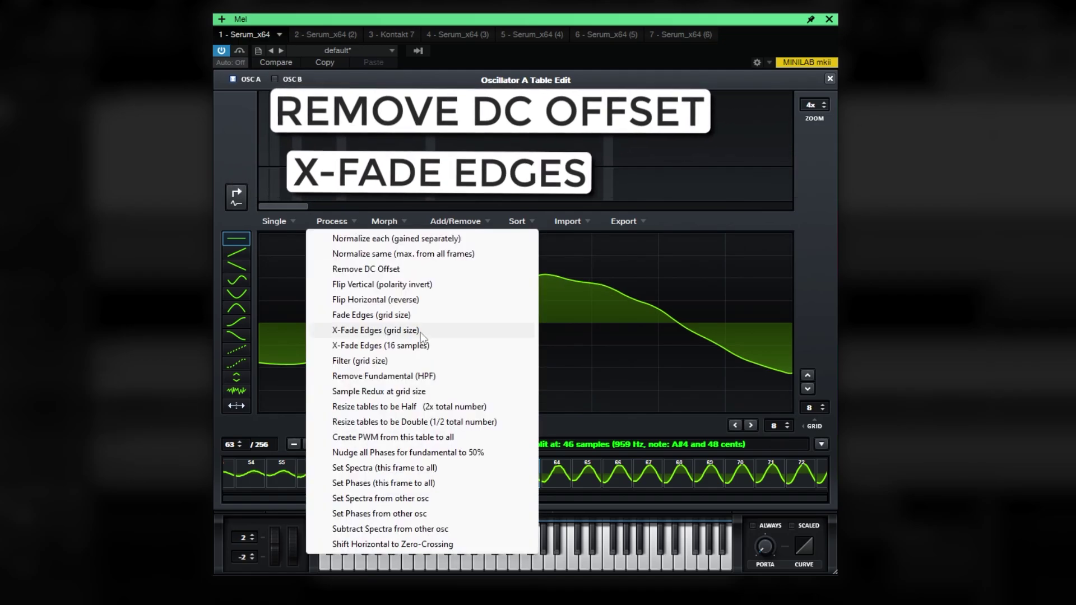
left_click(420, 332)
left_click(830, 79)
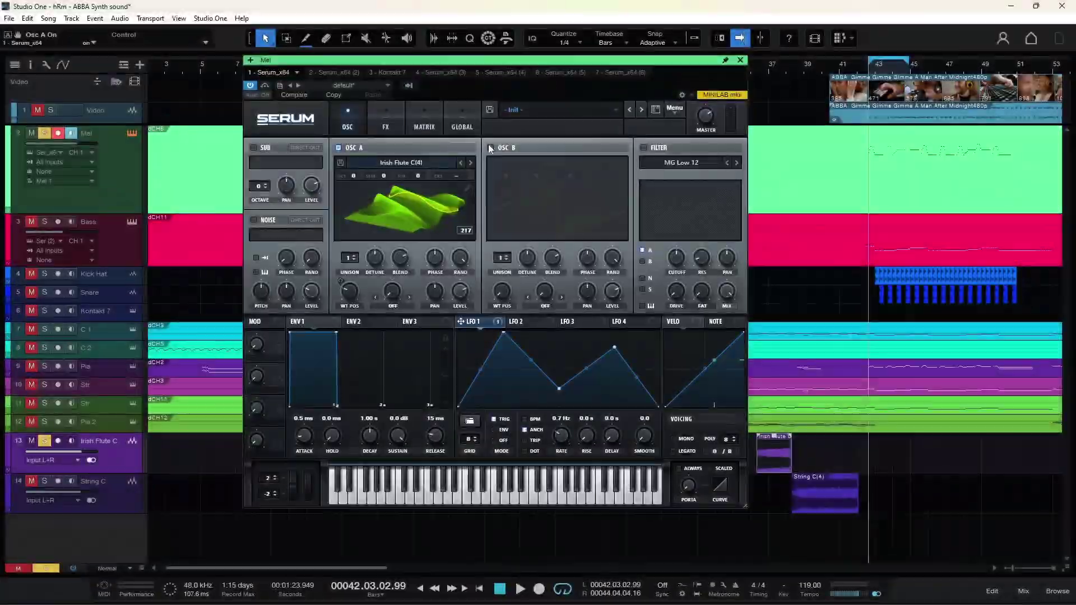
Switch on oscillator B in place of oscillator A and load the Basic Shapes wavetable at its sawtooth frame.
left_click(491, 148)
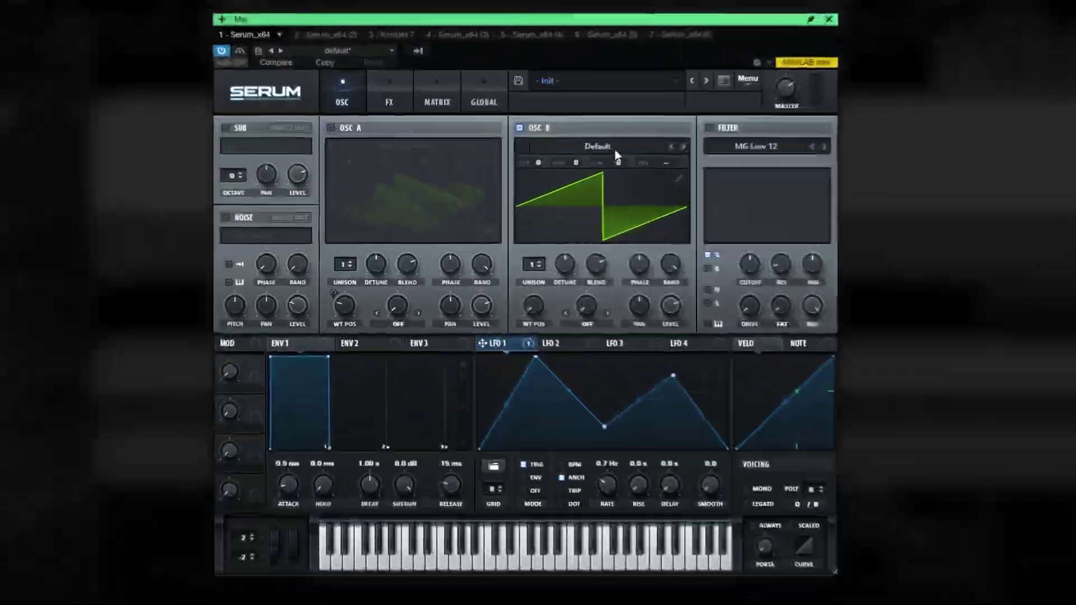
left_click(567, 163)
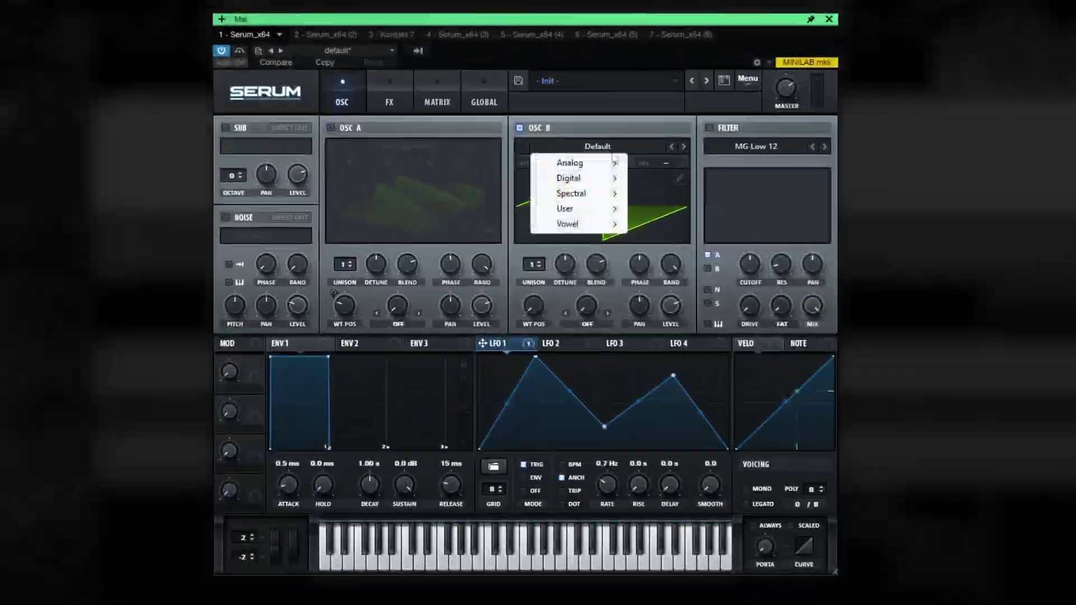
mouse_move(566, 176)
left_click(681, 228)
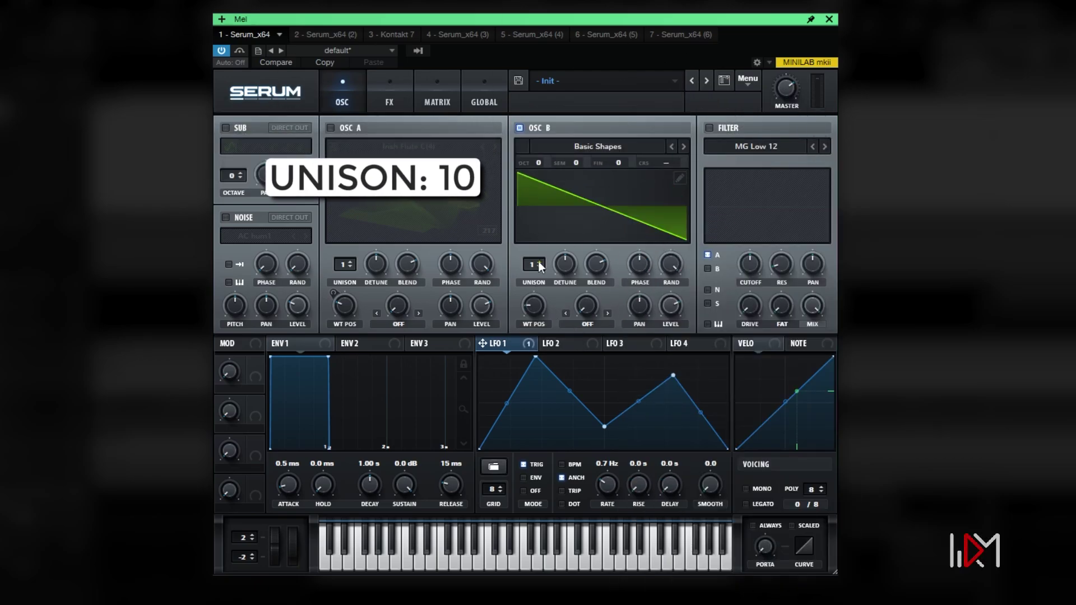
Give oscillator B 10 unison voices, lower its detune and set its octave to -2.
scroll(538, 261, "up", 9)
left_click_drag(566, 259, 567, 281)
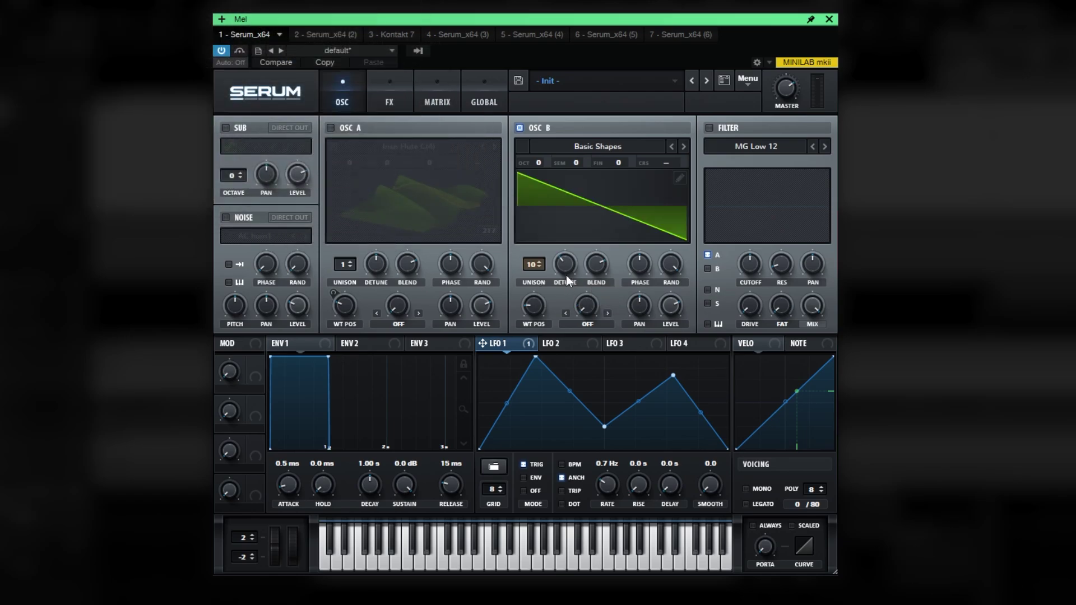
scroll(543, 159, "down", 1)
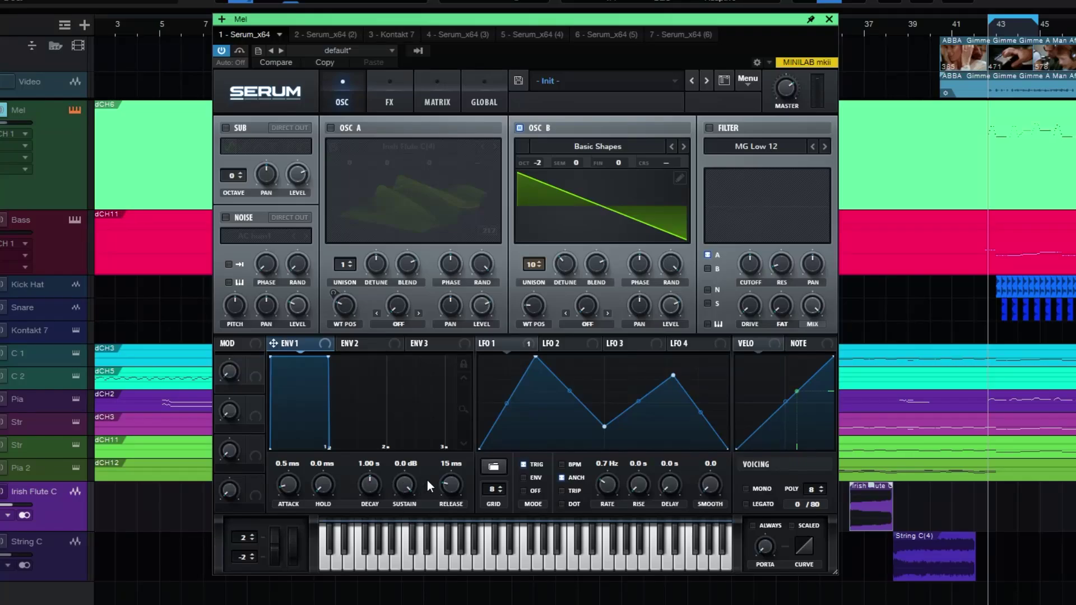
Set envelope 2 to 799 ms decay, 83.33% sustain and 574 ms release, and assign it to oscillator B's level.
left_click_drag(451, 486, 465, 450)
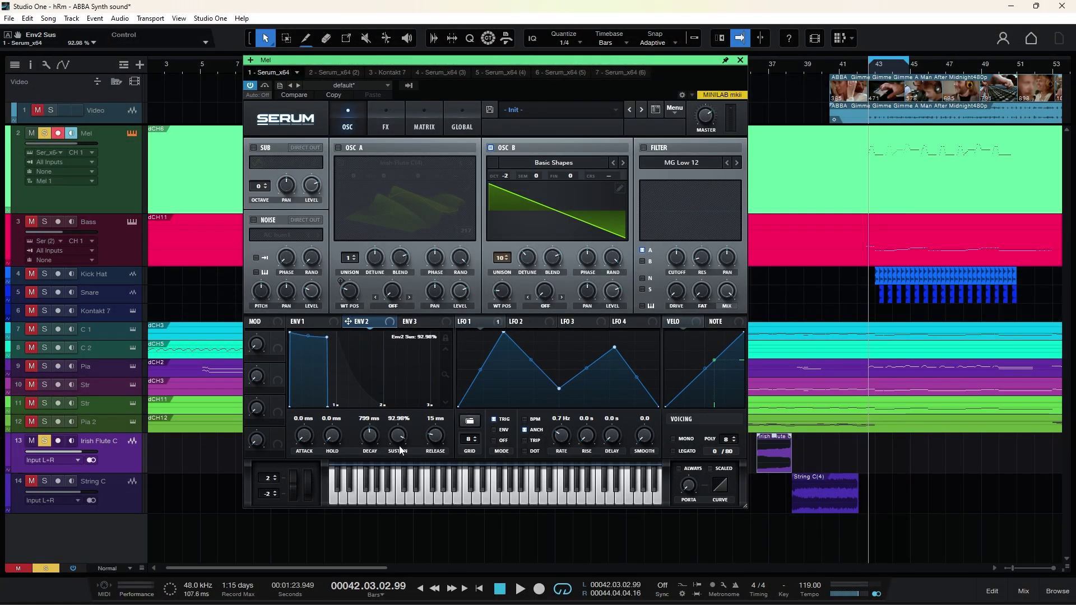
left_click_drag(401, 450, 451, 493)
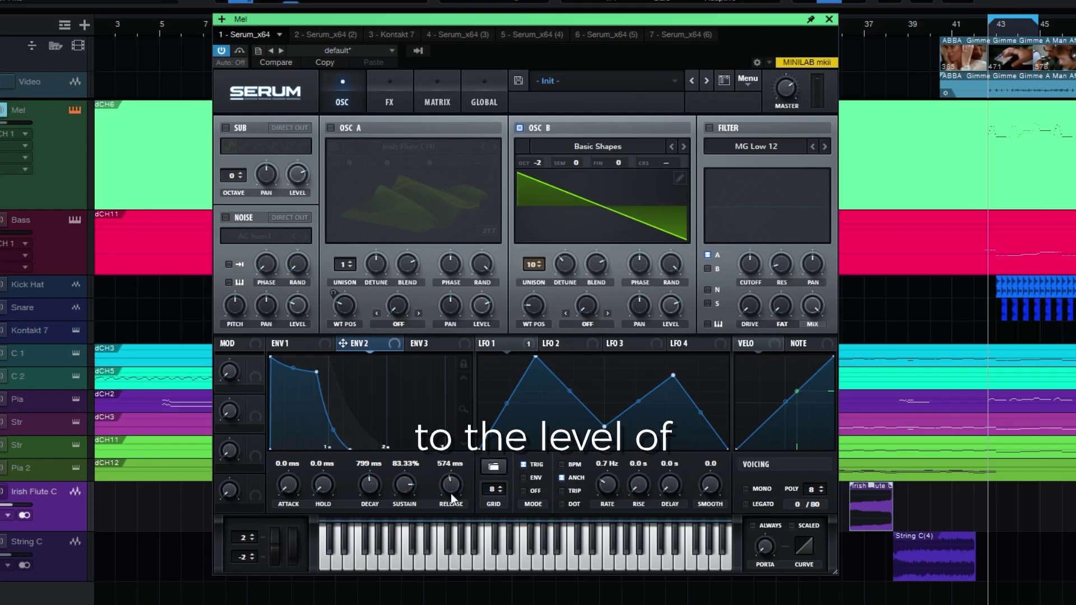
left_click_drag(372, 342, 671, 337)
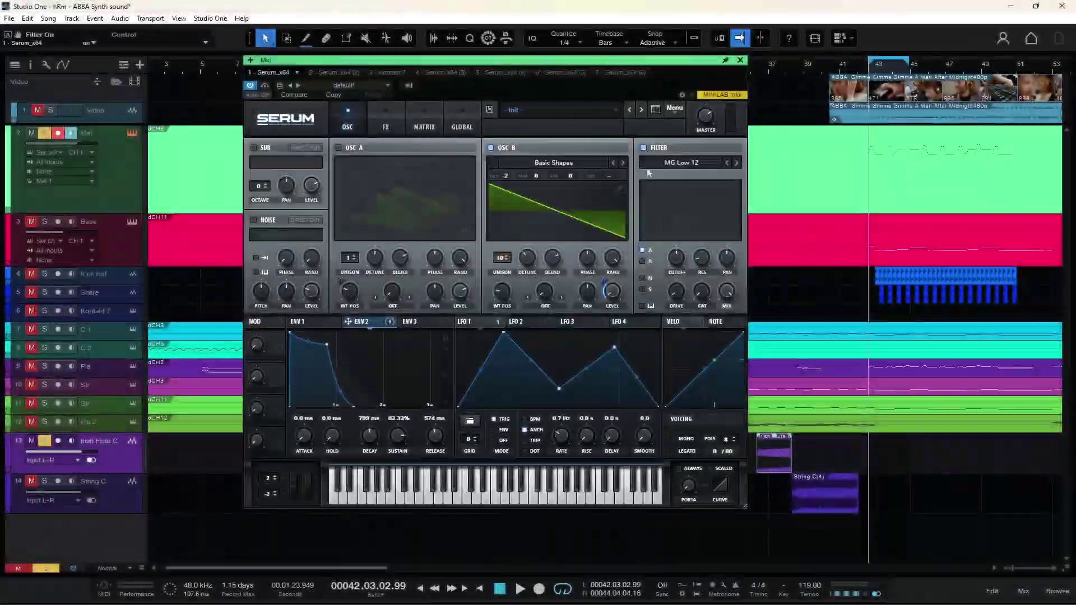
Route oscillator B through the MG Low 12 filter and lower the cutoff with envelope 2 modulating it.
left_click(643, 262)
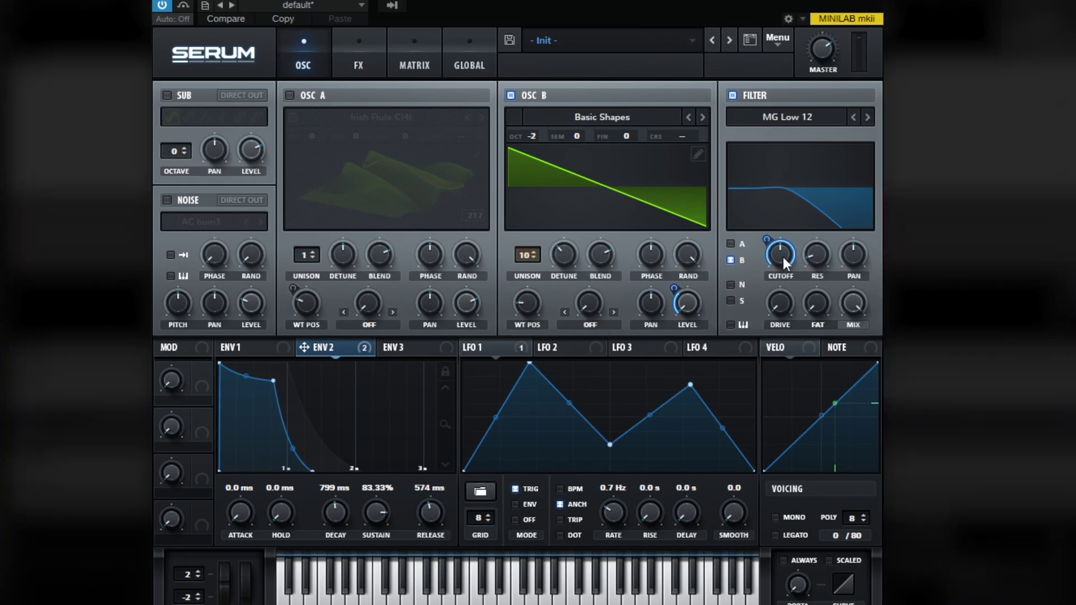
left_click_drag(782, 257, 781, 294)
left_click_drag(767, 240, 772, 309)
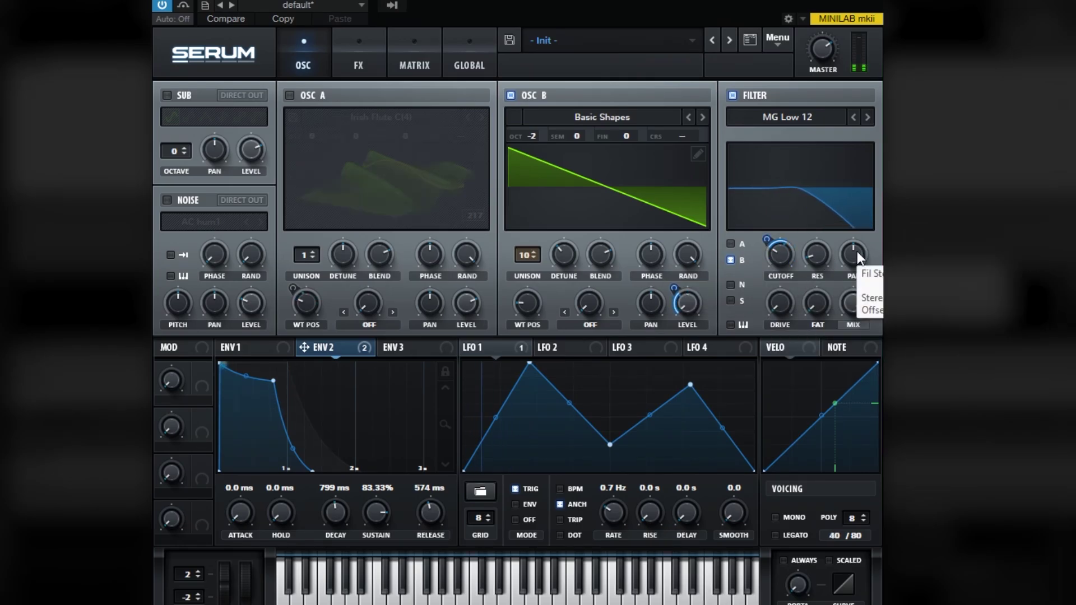
left_click_drag(856, 253, 853, 264)
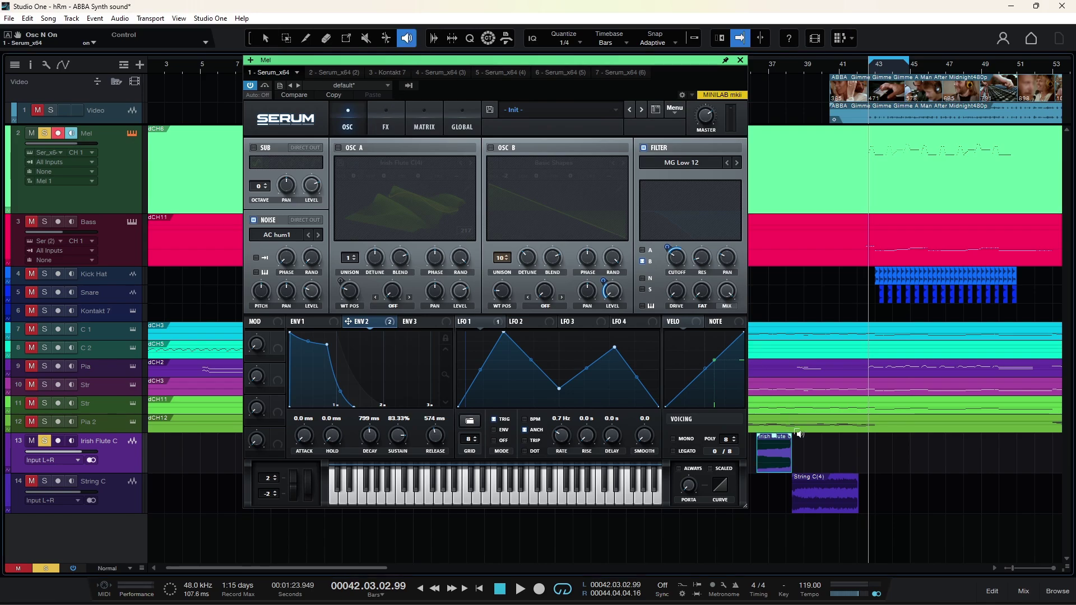
Load the String C(4) clip into the noise oscillator with key tracking on and adjust its pitch.
left_click(796, 495)
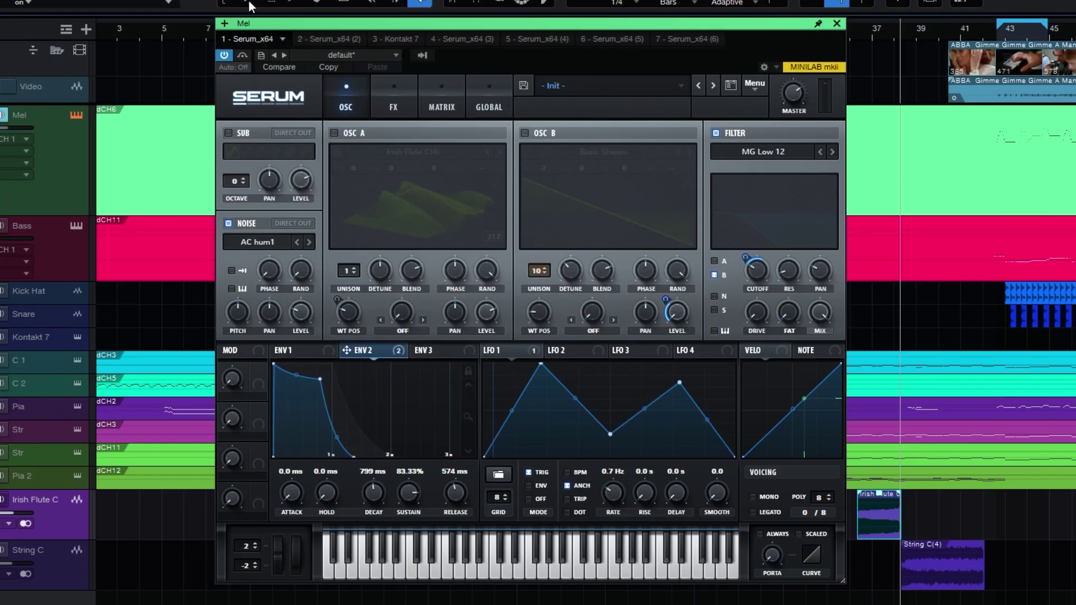
left_click_drag(942, 584, 909, 560)
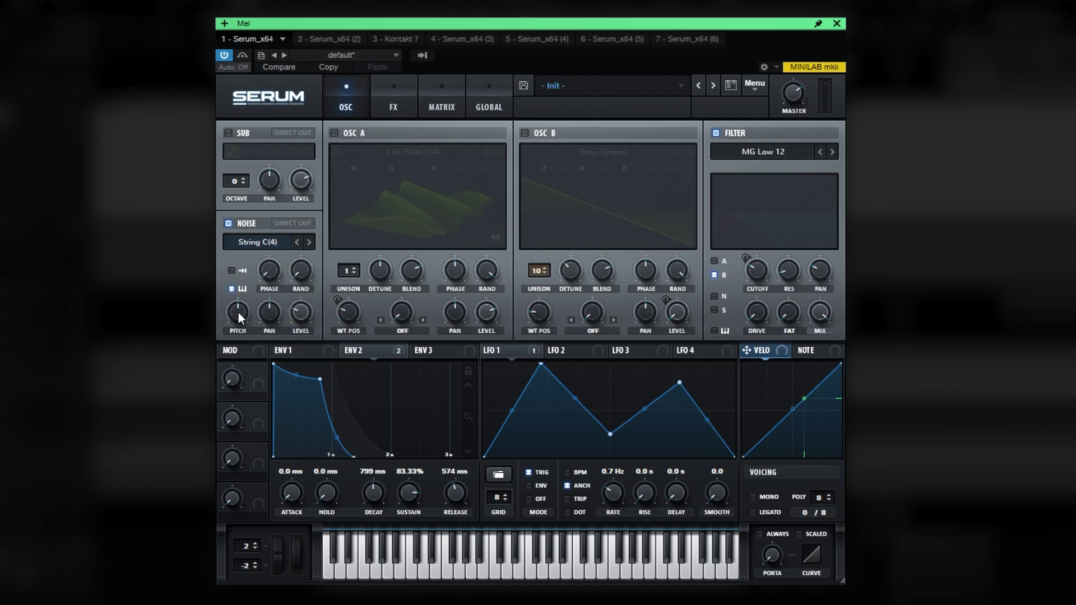
left_click_drag(238, 312, 237, 313)
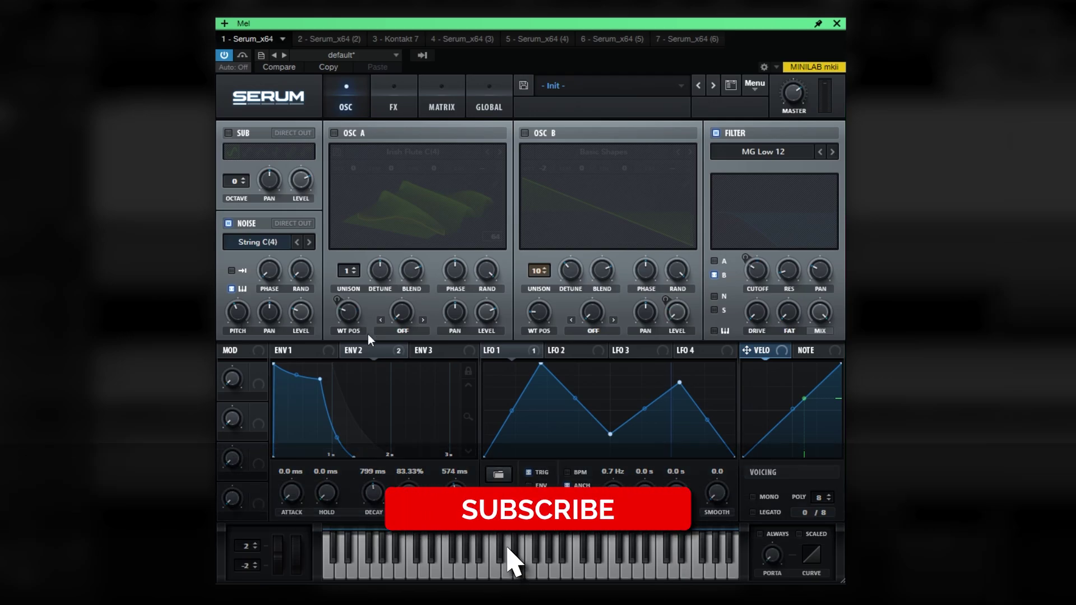
Assign envelope 2 to the noise level, with the level at 0% and the modulation amount at about 75.
left_click_drag(353, 350, 303, 315)
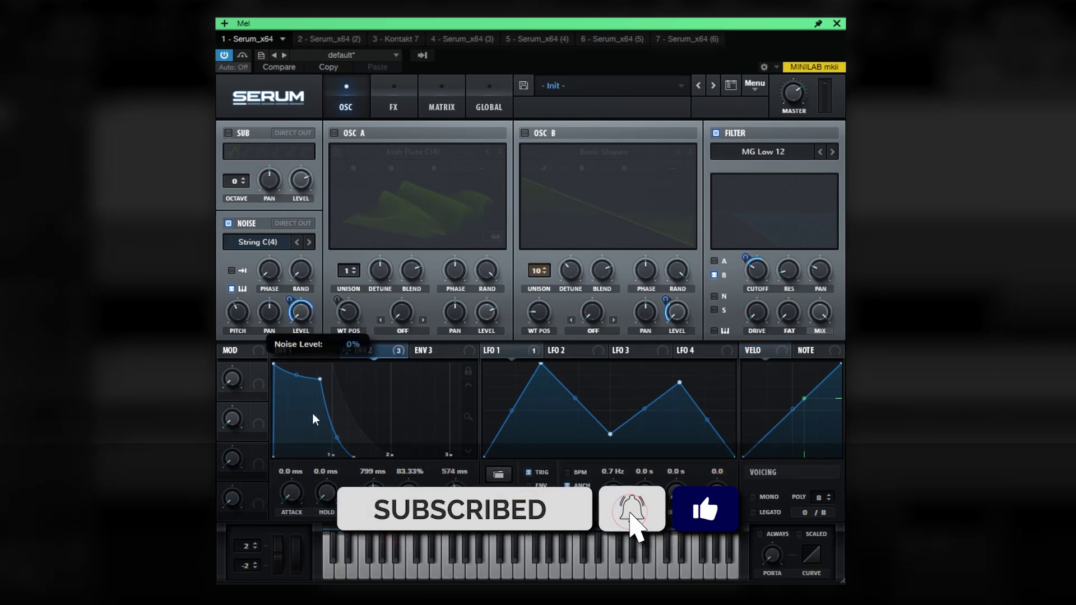
mouse_move(289, 305)
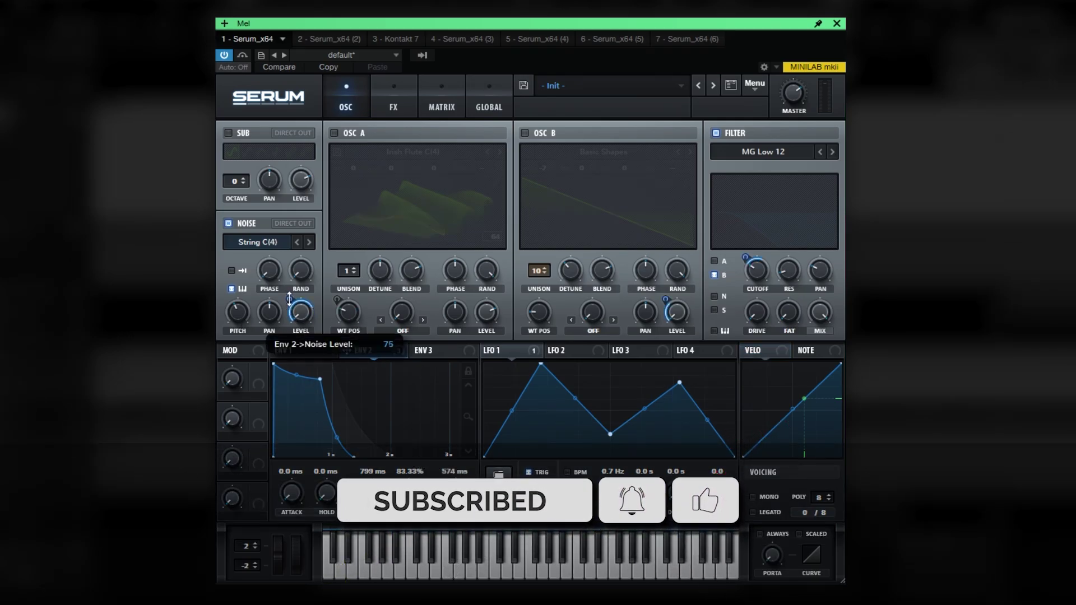
left_click_drag(289, 305, 289, 296)
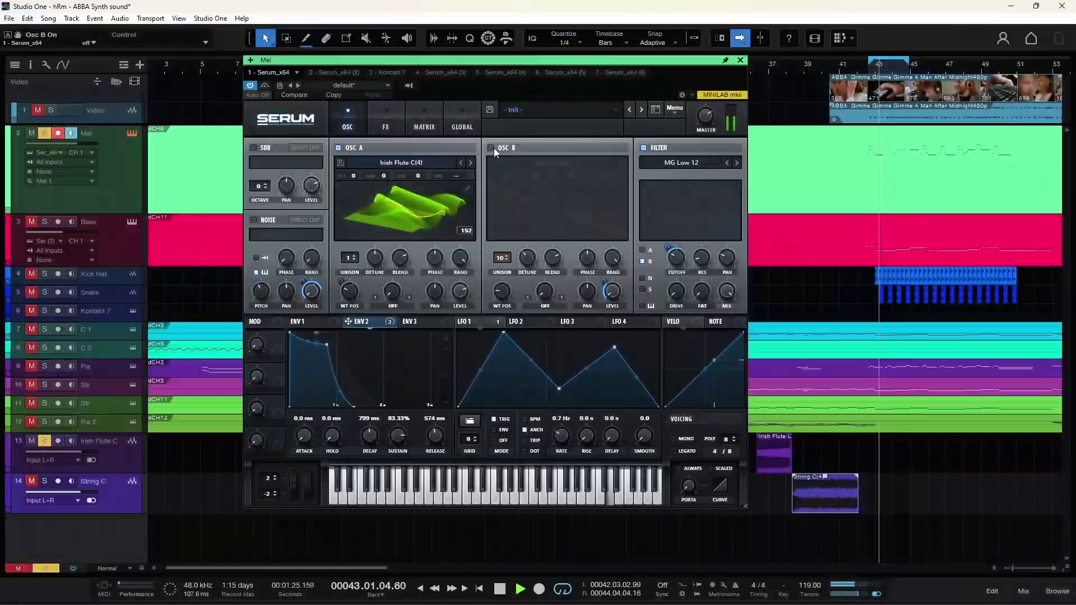
Play the melody through oscillator A alone and listen to its note release.
key("space")
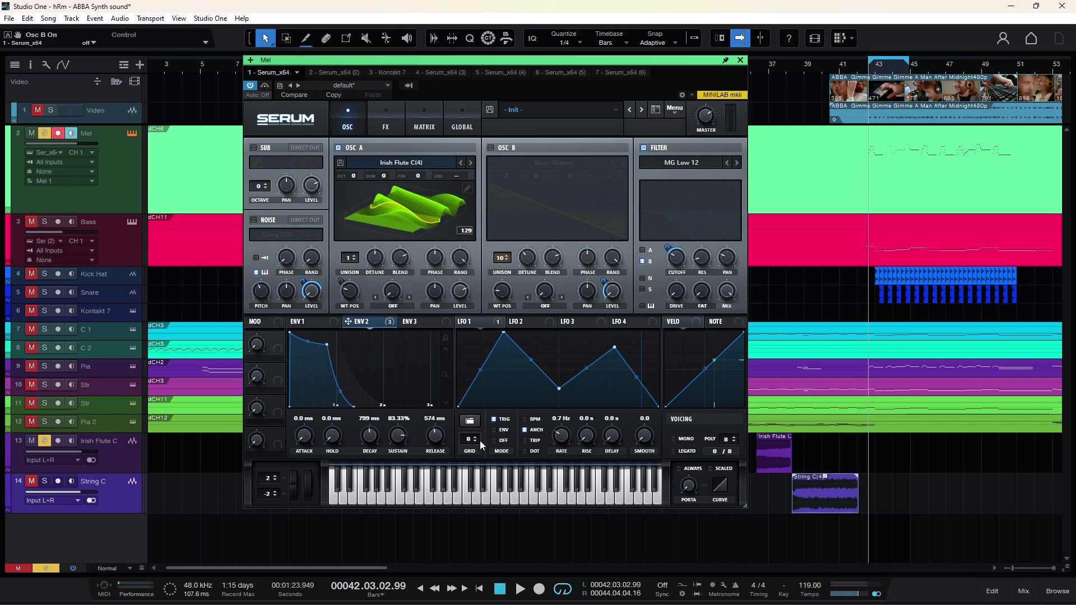
key("space")
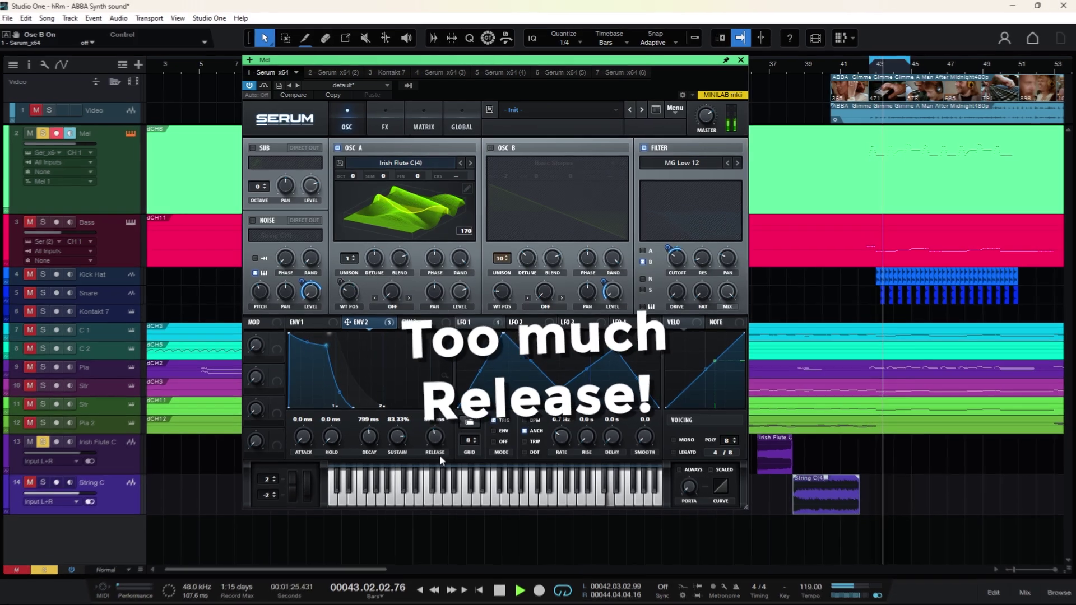
key("space")
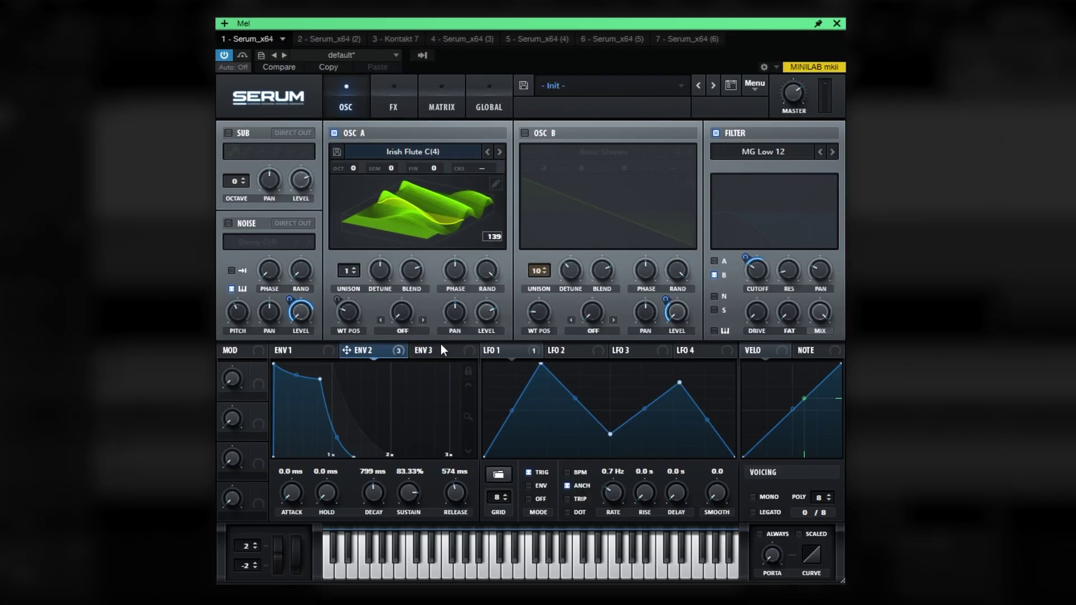
Set envelope 3's release to 123 ms and assign it to oscillator A's level, and switch oscillator B back on.
left_click(441, 351)
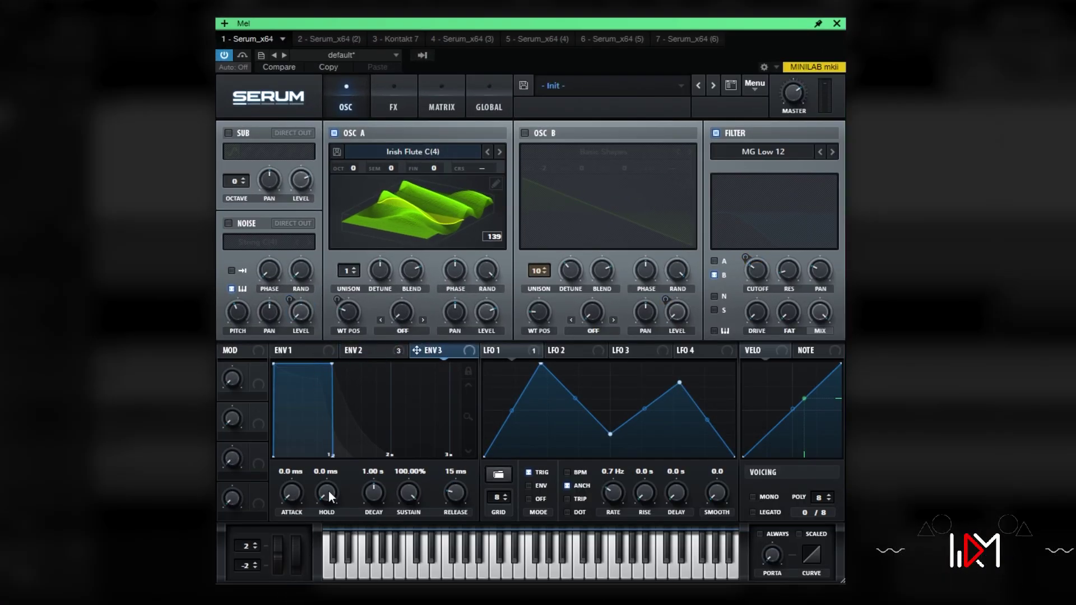
left_click_drag(463, 491, 460, 469)
left_click_drag(441, 347, 489, 201)
mouse_move(435, 353)
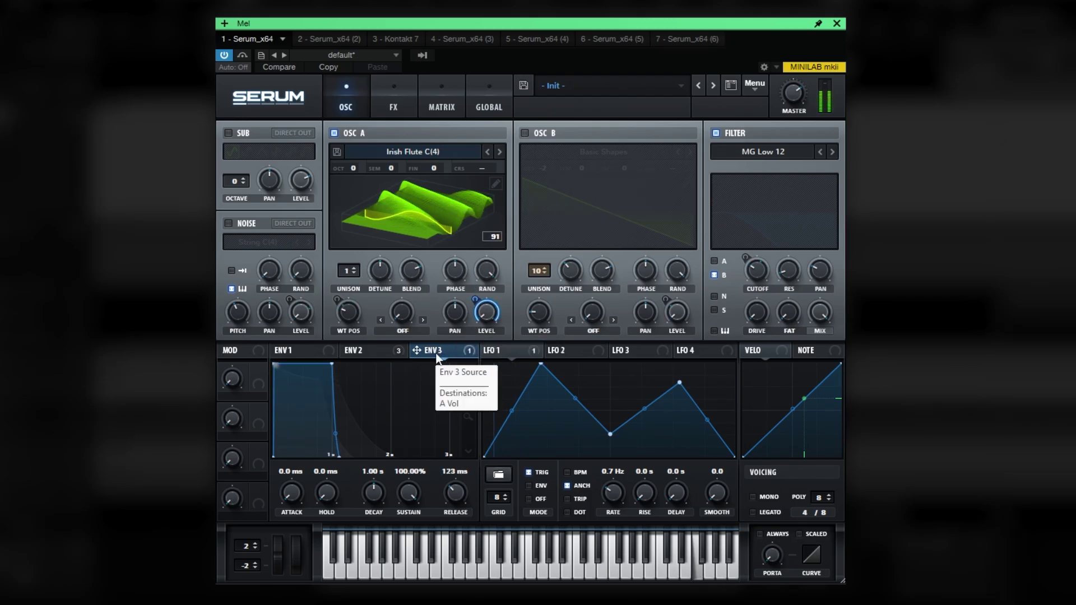
left_click(525, 132)
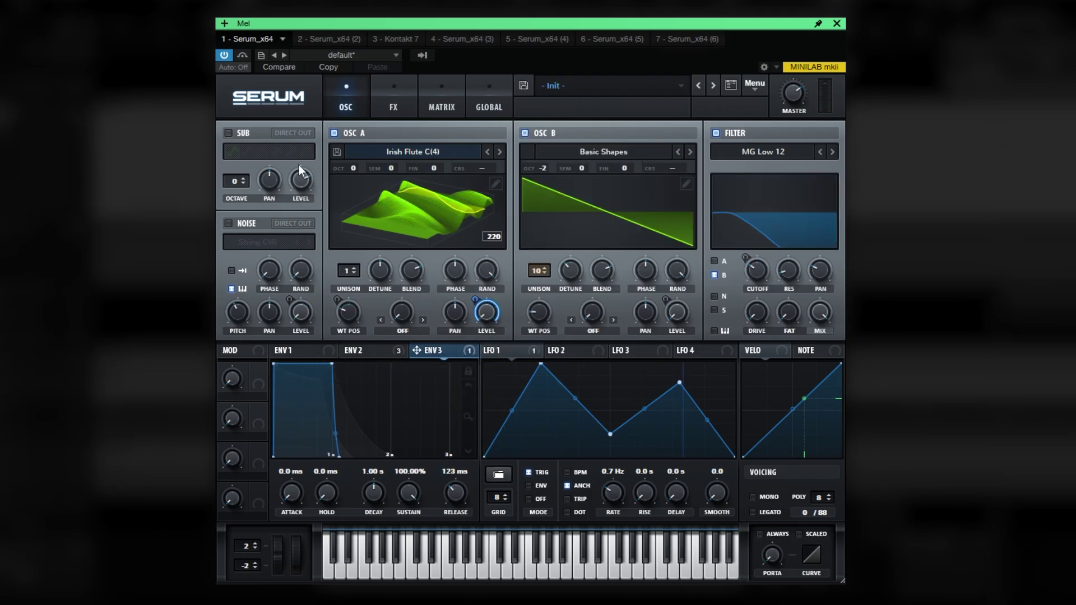
Switch the noise oscillator back on, and set the delay's left time to 1/2 and its filter to frequency 143 and Q 3.4.
left_click(228, 224)
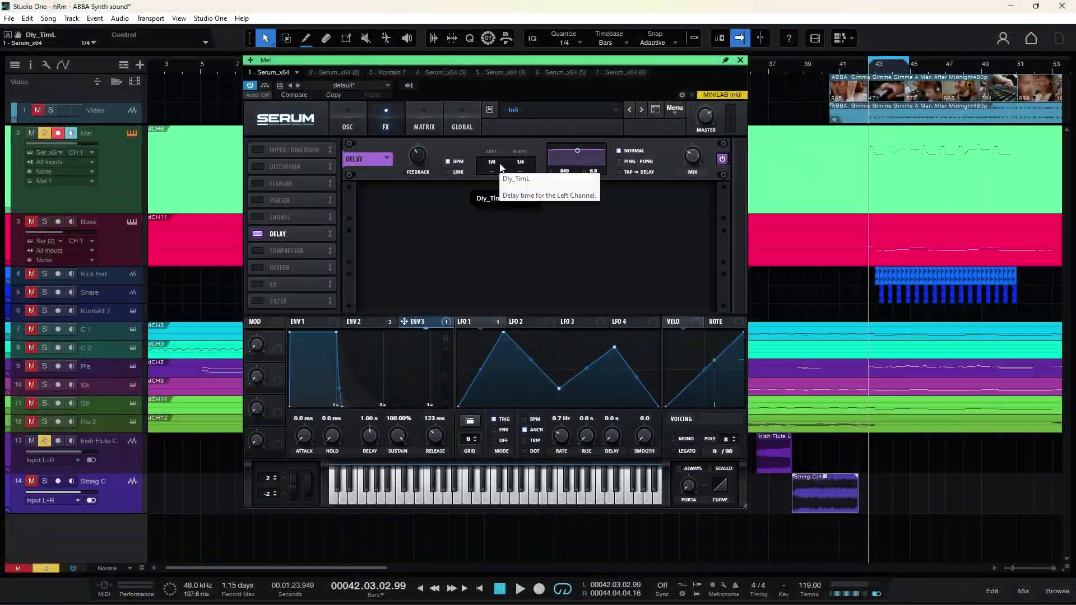
left_click_drag(501, 167, 501, 162)
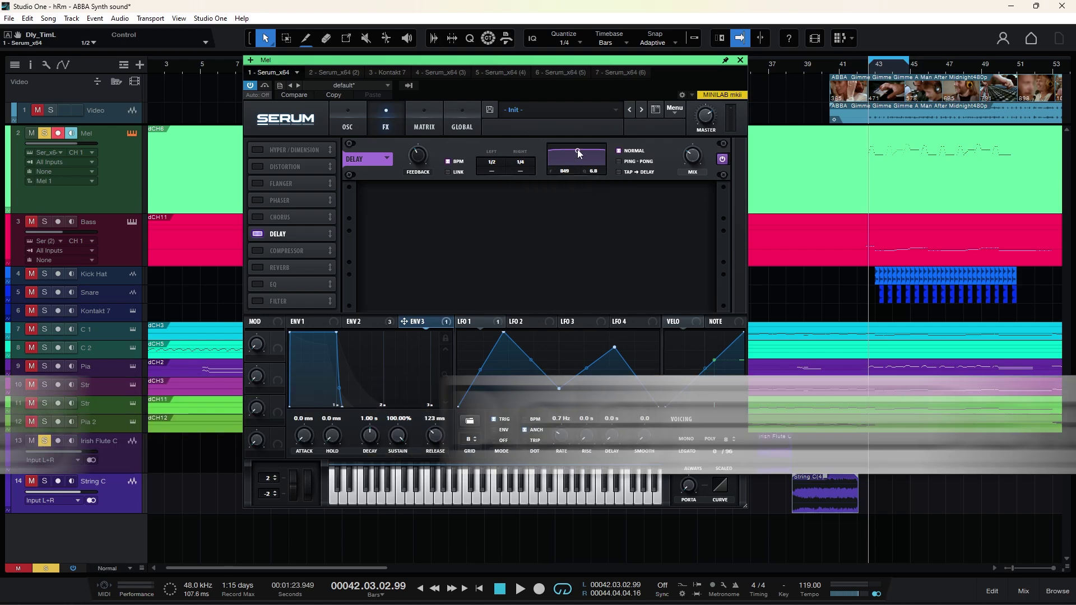
left_click_drag(577, 151, 563, 164)
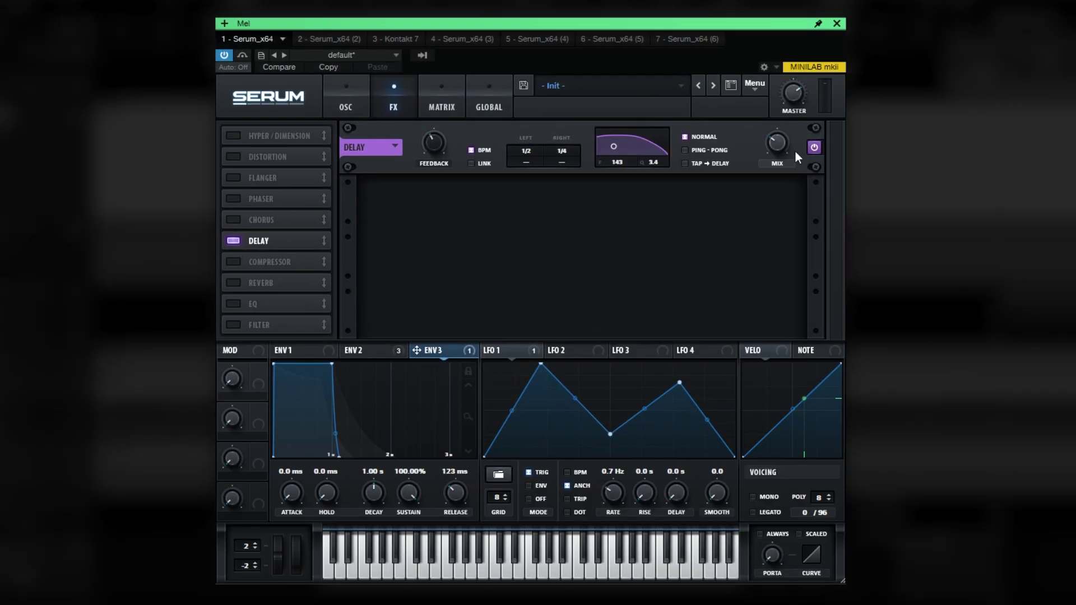
Add a reverb and an EQ after the delay, and raise the gain of the EQ's high band.
left_click(233, 283)
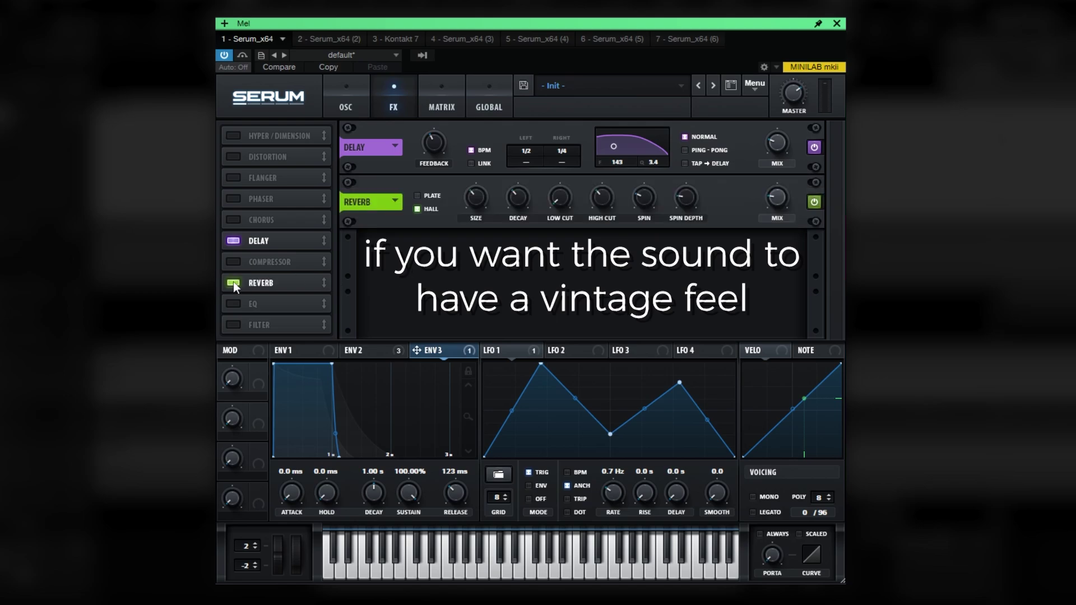
left_click(233, 303)
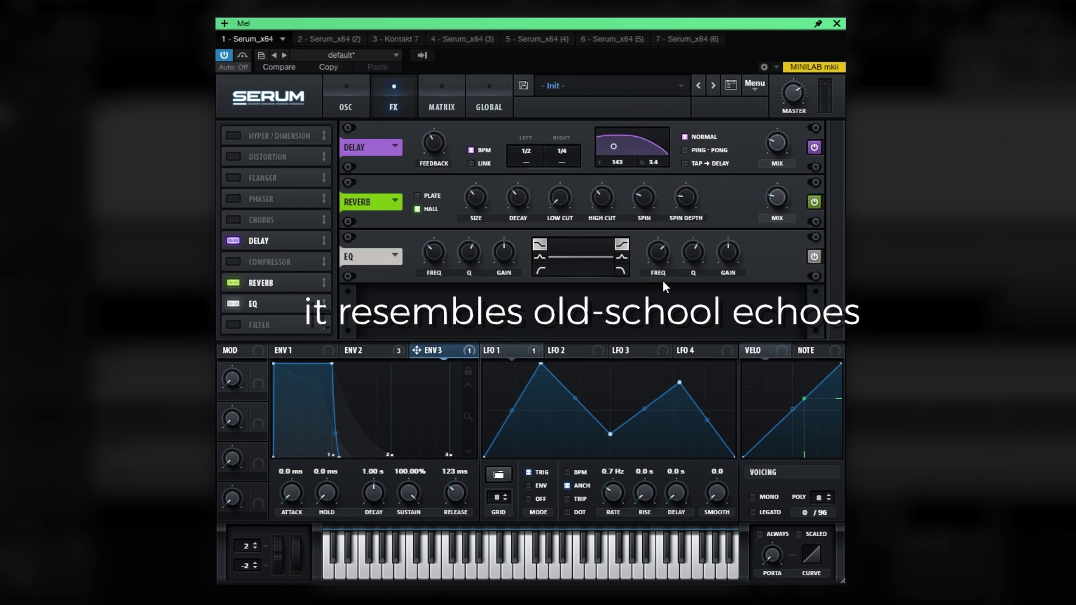
left_click_drag(733, 253, 732, 237)
mouse_move(662, 256)
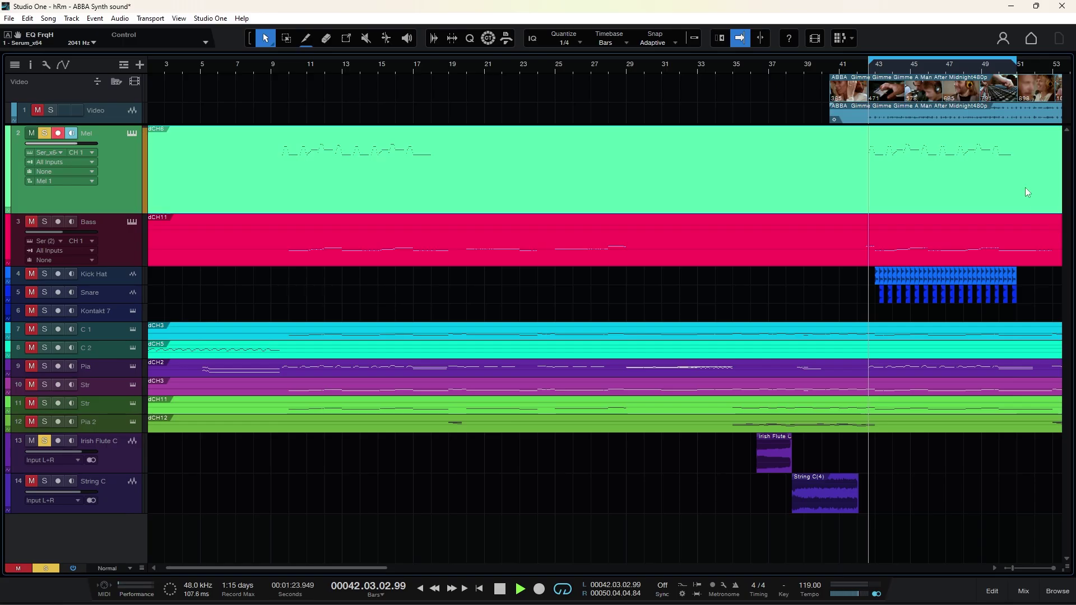
Open the Mel track's melody part in the note editor while the looped section plays.
left_click_drag(625, 85, 575, 82)
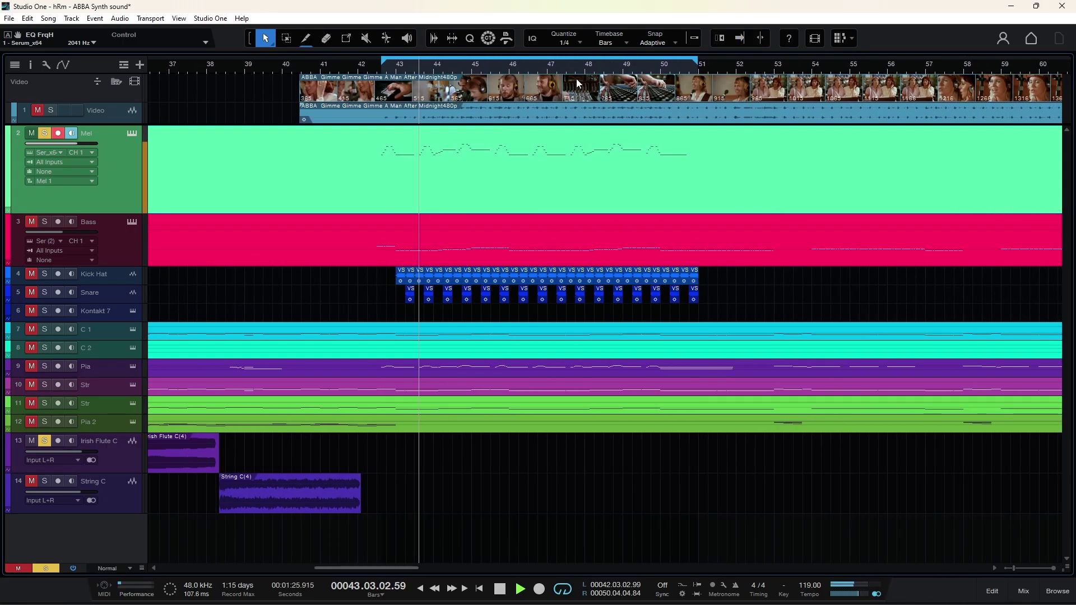
double_click(523, 160)
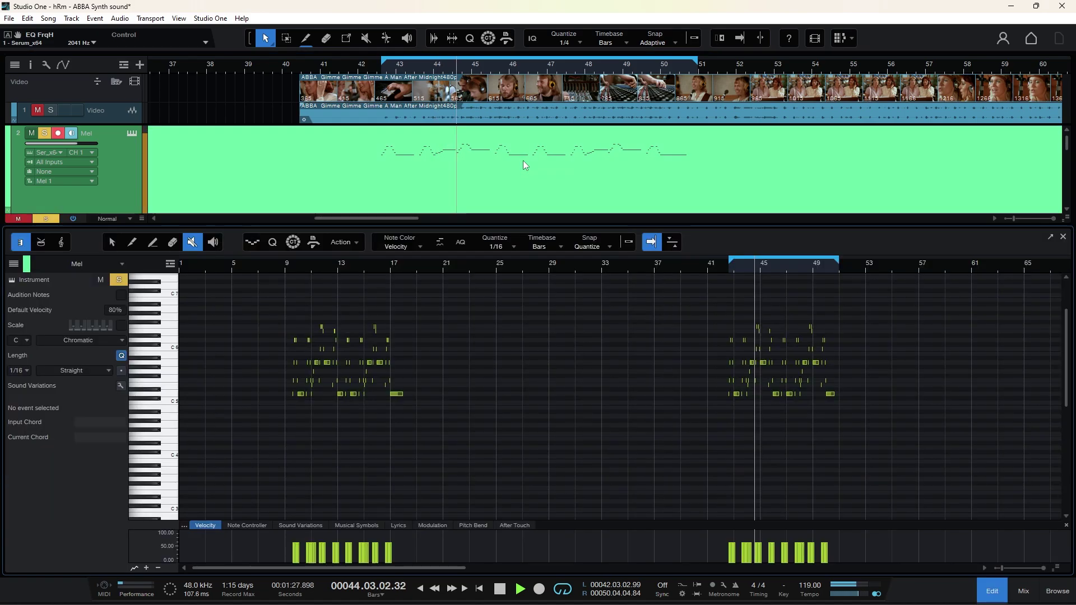